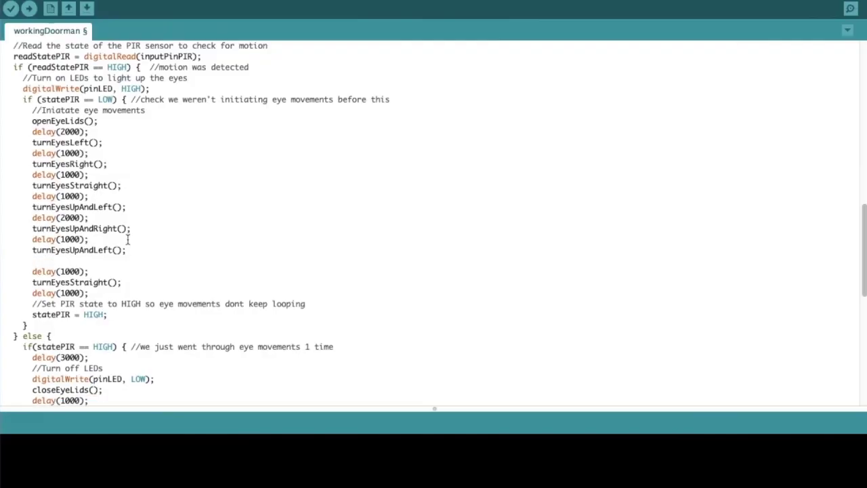
# - Delete the empty line after turnEyesUpAndLeft() and insert one after turnEyesUpAndRight()
pyautogui.press('BackSpace')
pyautogui.press('Return')
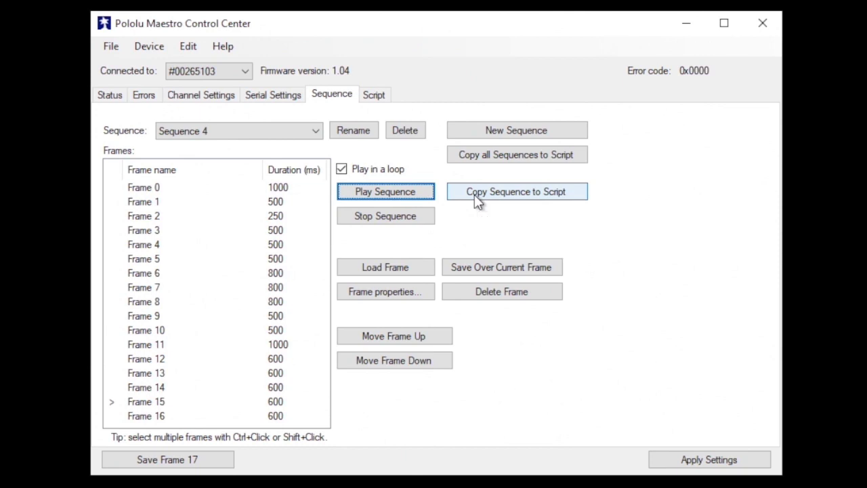
# - Copy Sequence 4 into the Maestro script
pyautogui.click(482, 196)
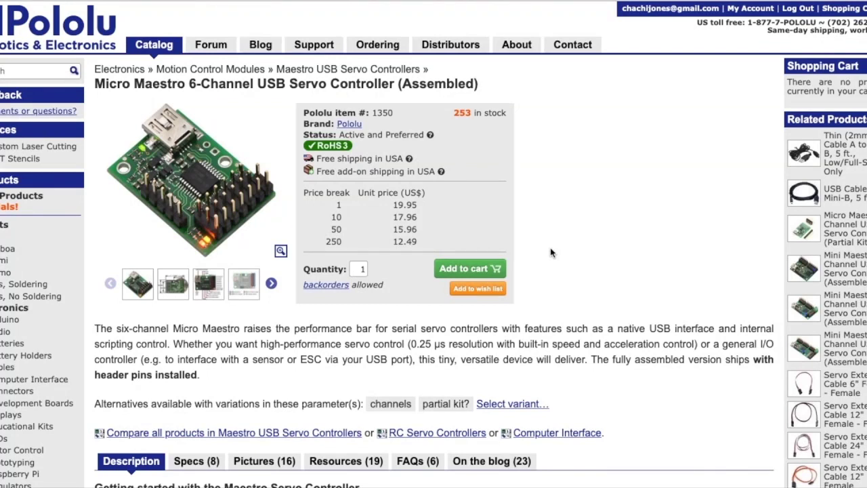
# - Scroll to the Micro Maestro dimensions diagram, then enlarge the SG90 five-pack product photo
pyautogui.scroll(-15, 550, 249)
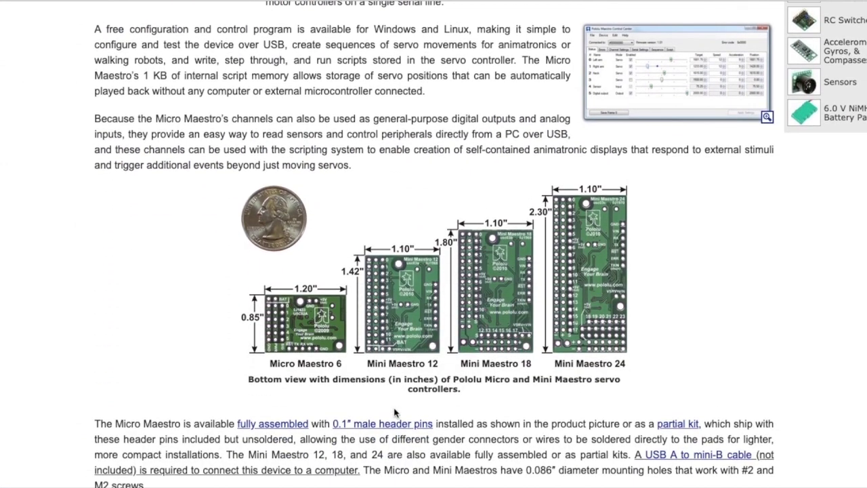
pyautogui.scroll(-1, 395, 412)
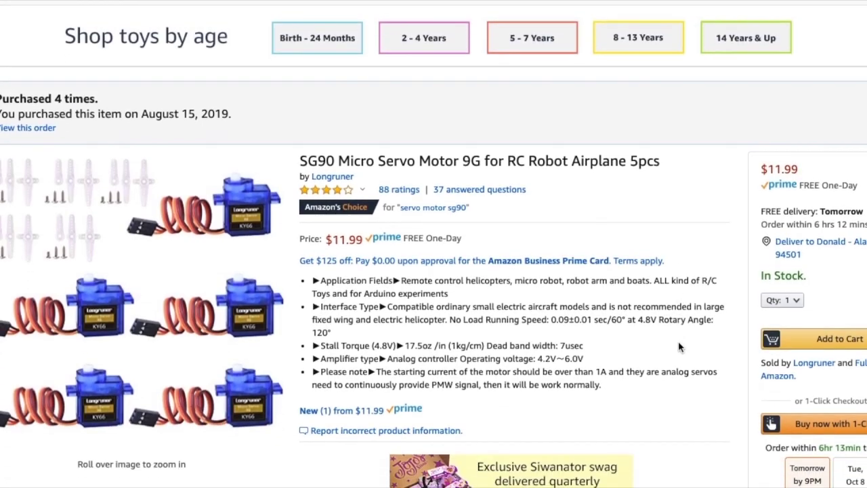
pyautogui.scroll(-2, 678, 341)
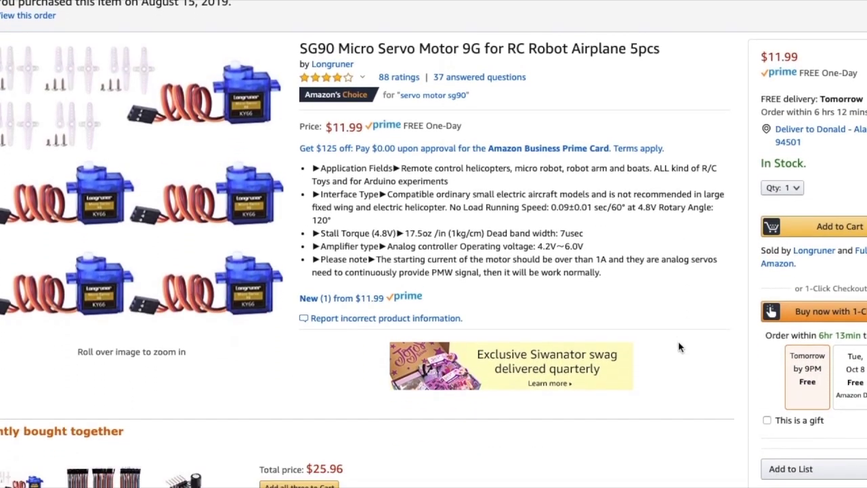
pyautogui.click(157, 250)
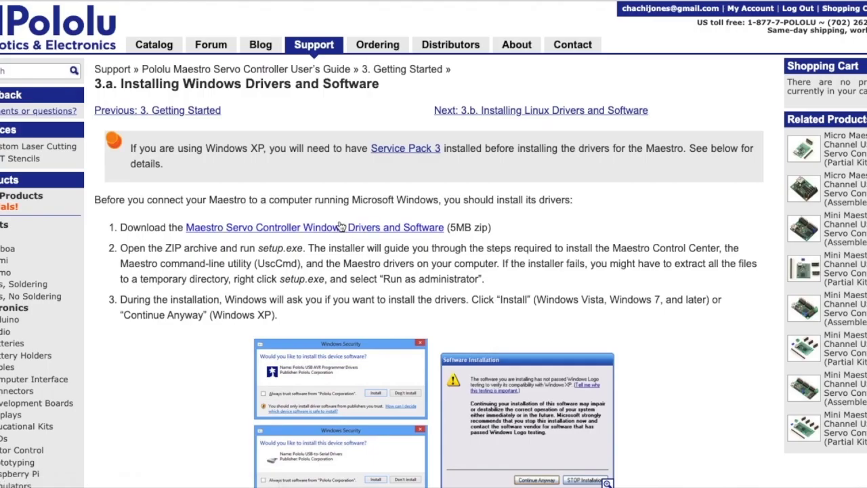
# - Scroll through the steps of guide section 3.a Installing Windows Drivers and Software
pyautogui.scroll(-5, 713, 345)
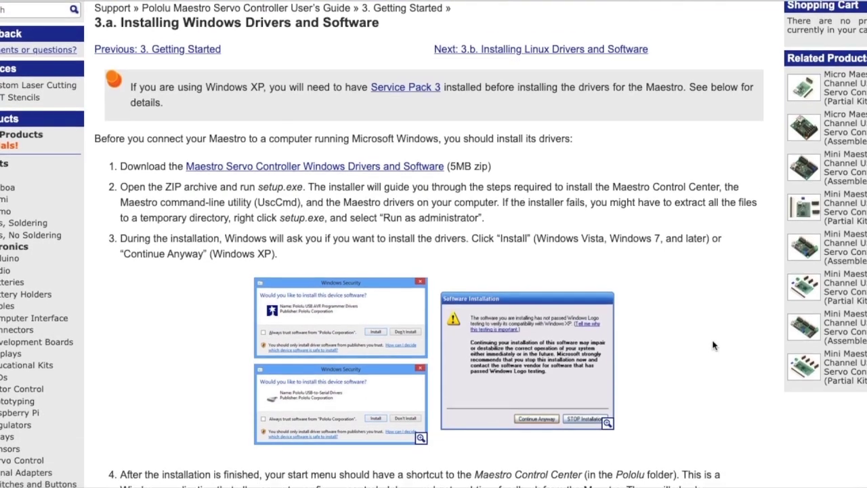
pyautogui.scroll(-5, 712, 345)
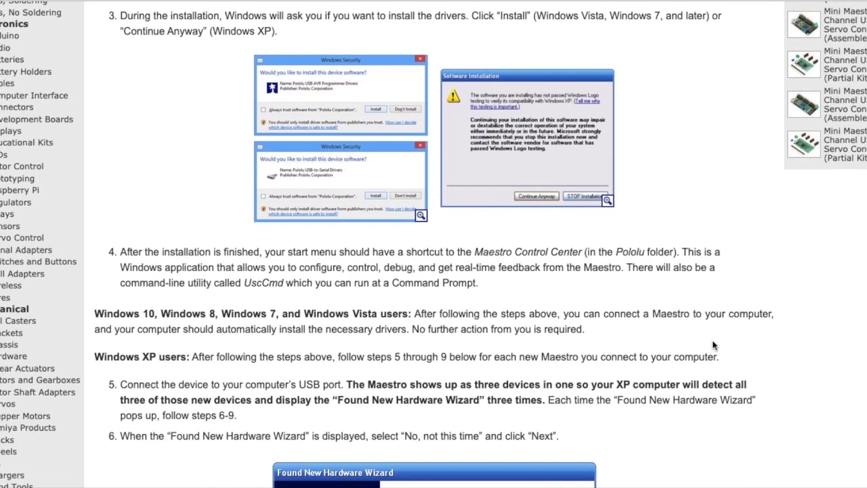
pyautogui.scroll(-3, 712, 345)
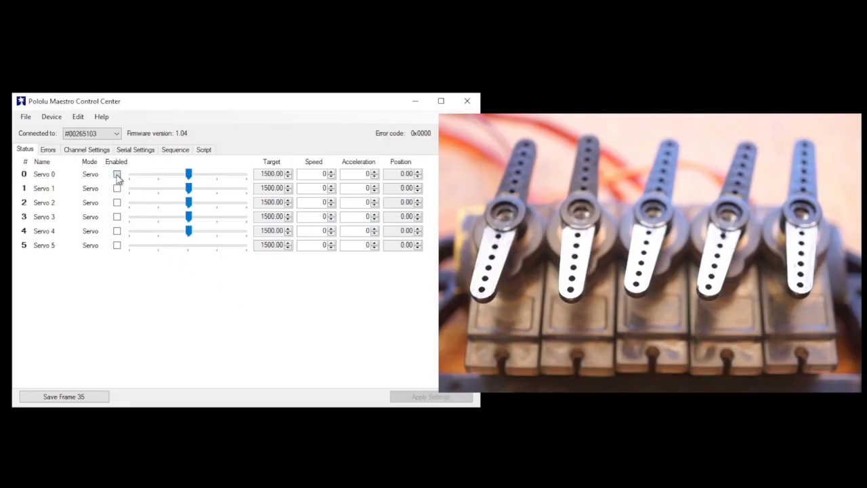
# - Pose servos 0, 2 (about 1579) and 3, save Frames 0 and 1, then reposition servo 4
pyautogui.moveTo(188, 183)
pyautogui.mouseDown()
pyautogui.moveTo(158, 175)
pyautogui.moveTo(200, 184)
pyautogui.moveTo(188, 182)
pyautogui.mouseUp()
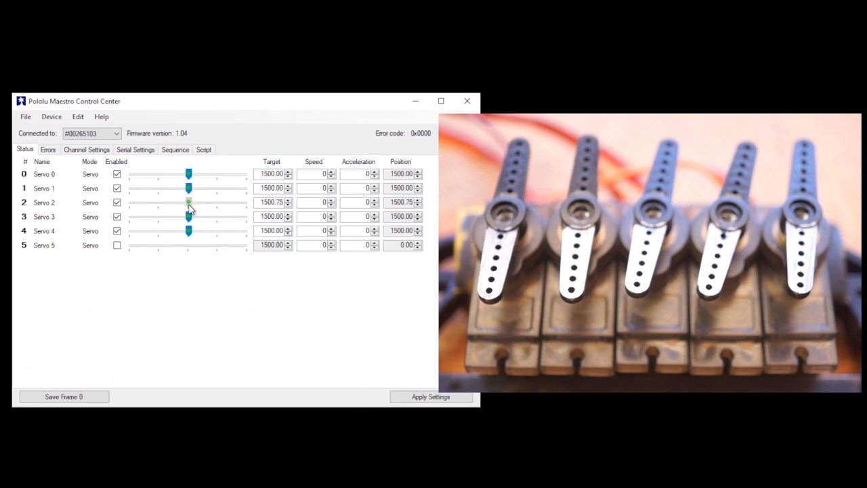
pyautogui.moveTo(192, 210); pyautogui.dragTo(198, 210)
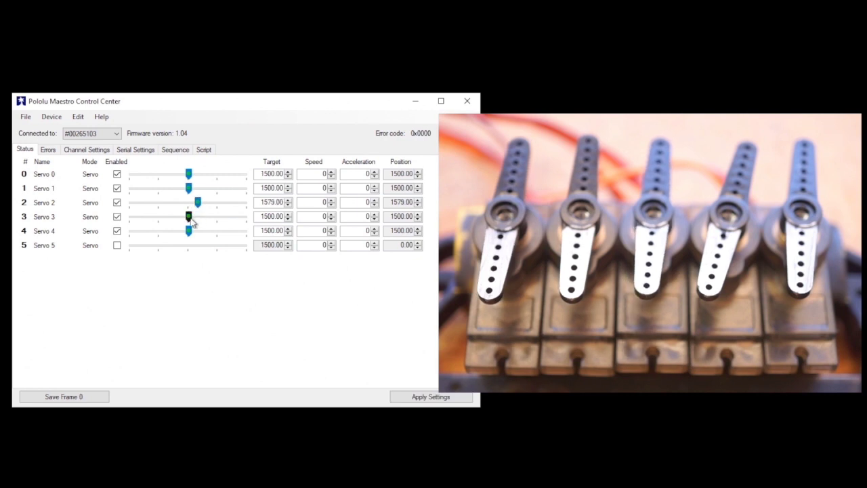
pyautogui.moveTo(189, 217); pyautogui.dragTo(204, 222)
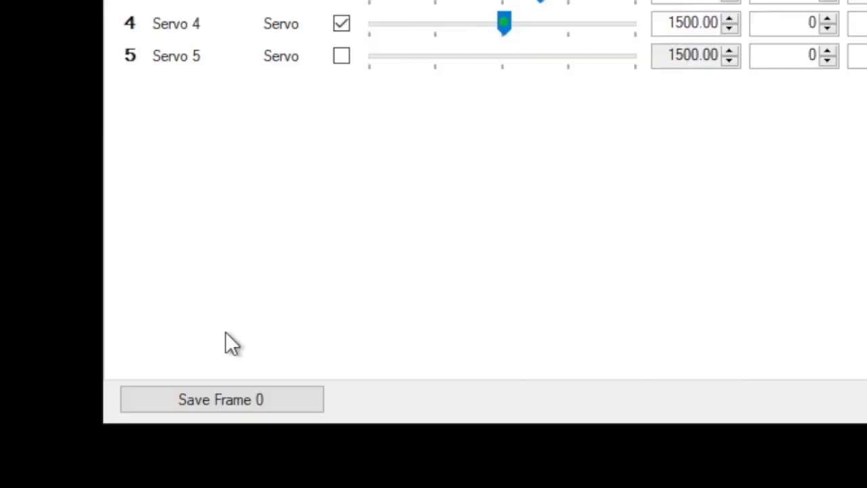
pyautogui.click(75, 397)
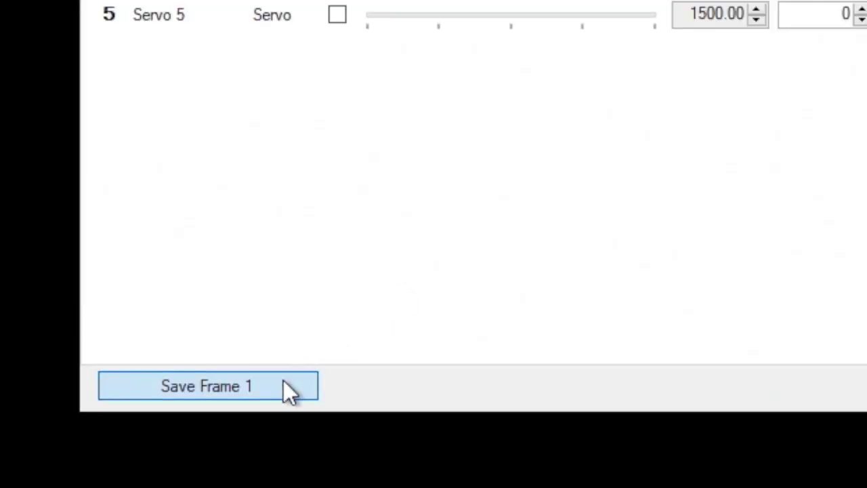
pyautogui.click(96, 397)
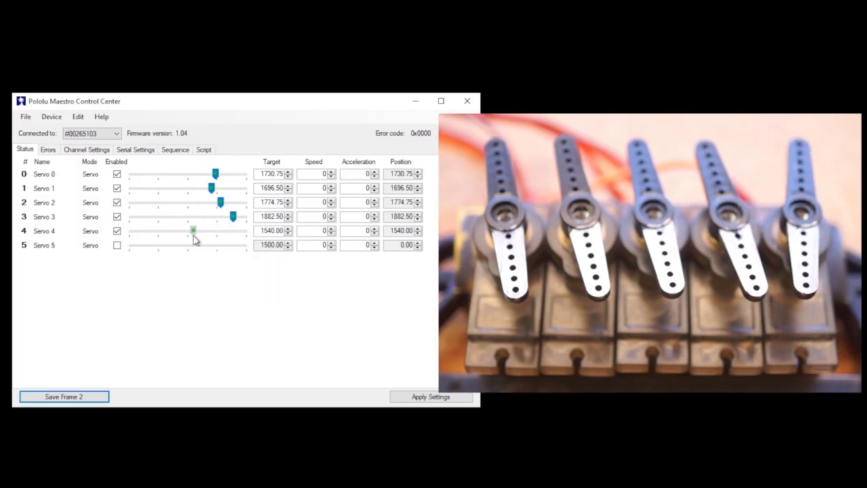
pyautogui.moveTo(195, 239); pyautogui.dragTo(198, 239)
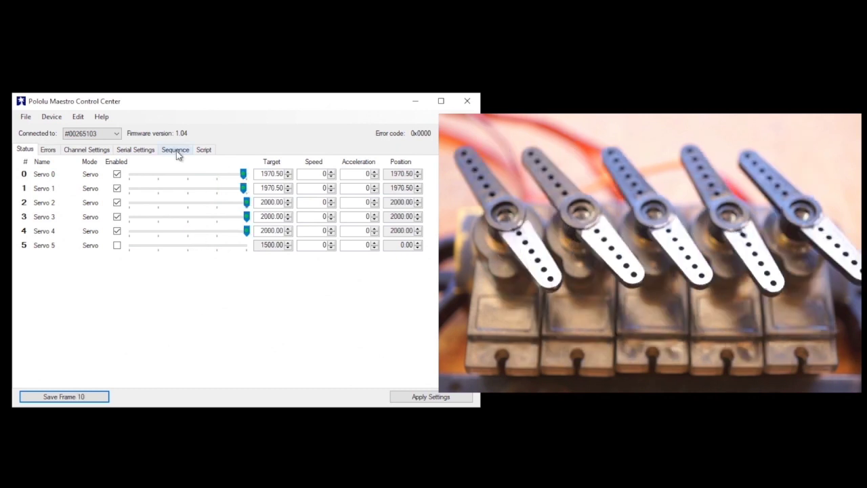
# - Loop-play Sequence 3, edit Frame 0's name and duration, and request Copy Sequence to Script
pyautogui.click(175, 151)
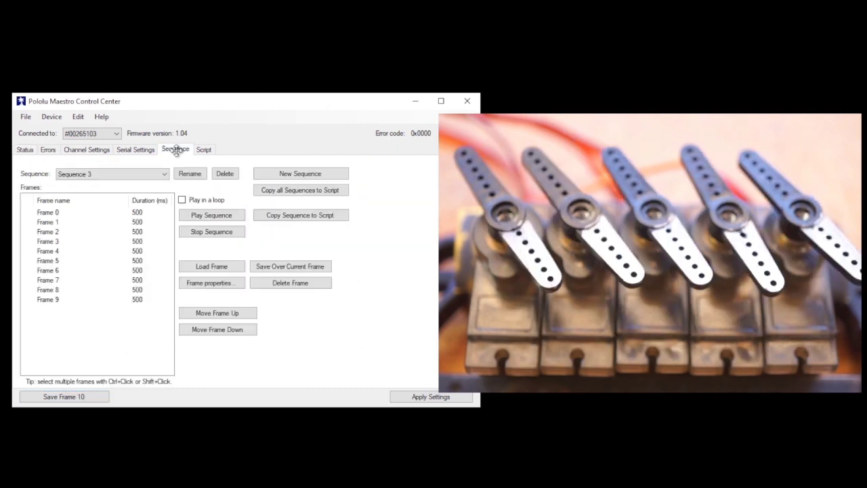
pyautogui.click(181, 199)
pyautogui.click(207, 216)
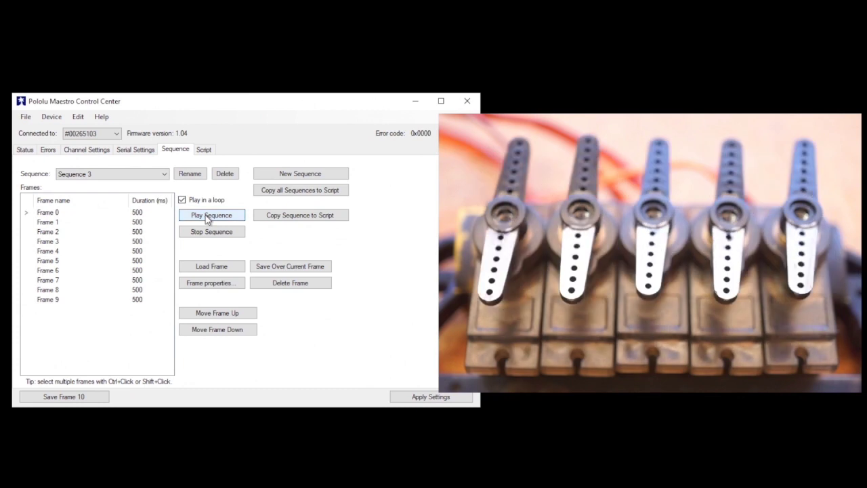
pyautogui.doubleClick(140, 215)
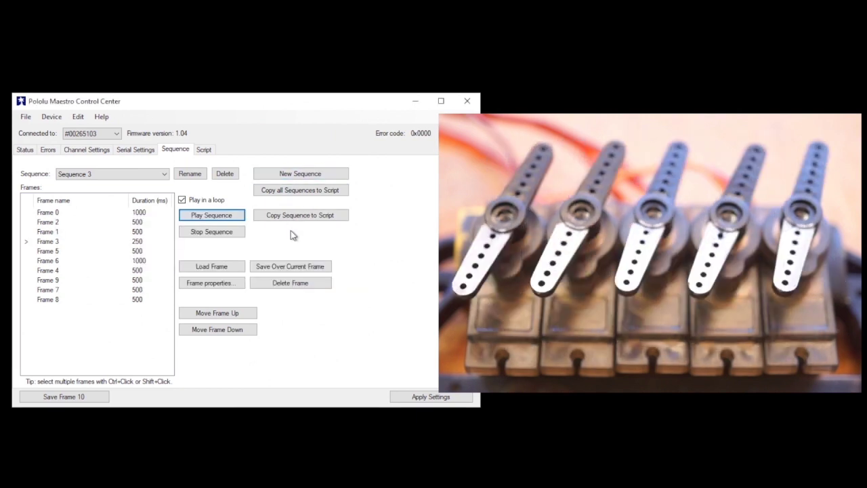
pyautogui.click(294, 215)
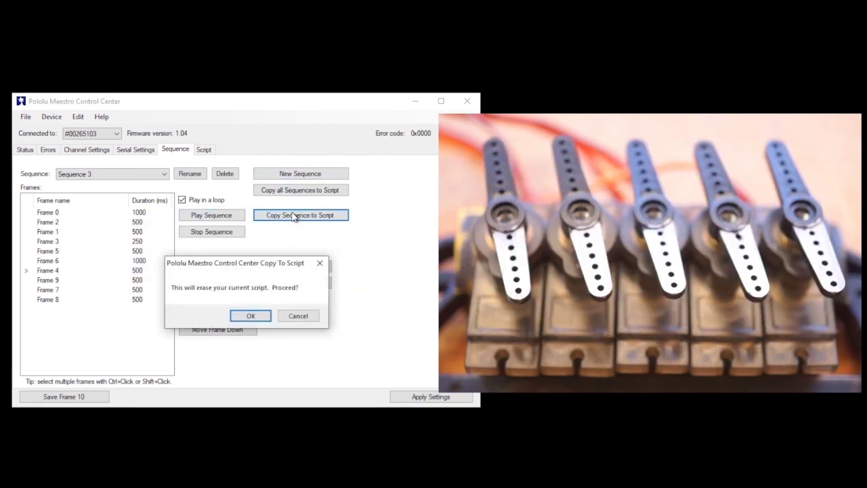
# - Confirm the script overwrite, enable Run script on startup, and apply settings to the device
pyautogui.click(250, 317)
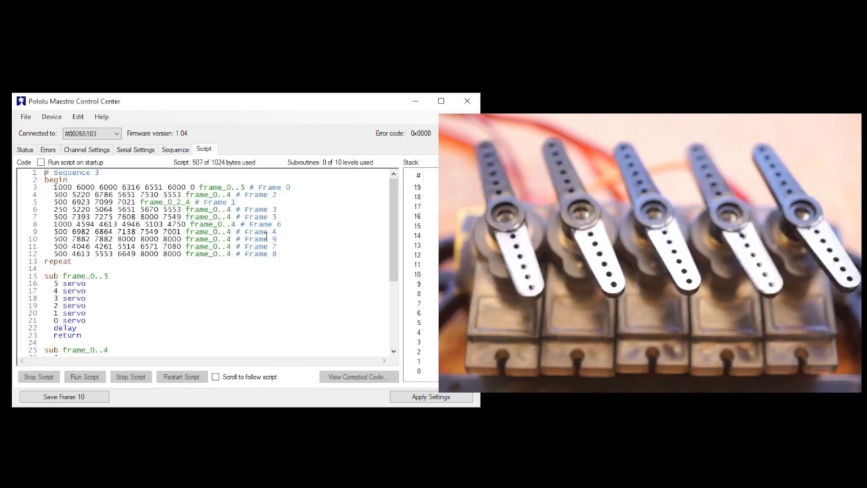
pyautogui.moveTo(391, 195); pyautogui.dragTo(376, 179)
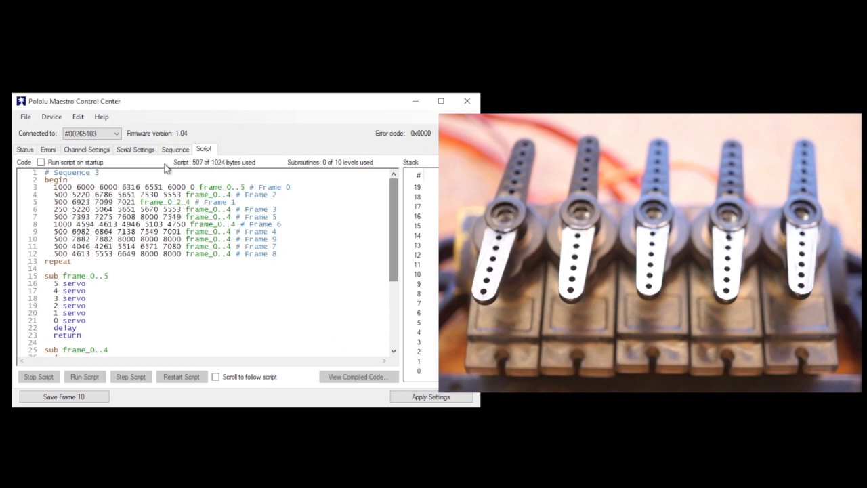
pyautogui.click(71, 164)
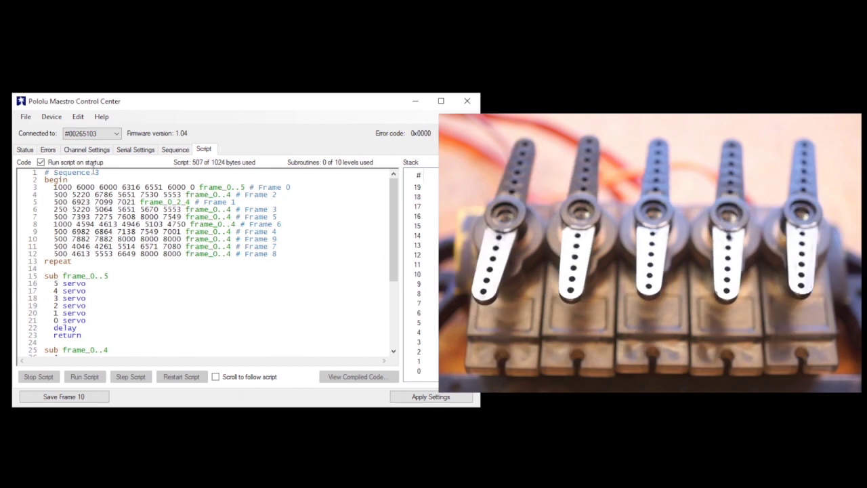
pyautogui.click(424, 397)
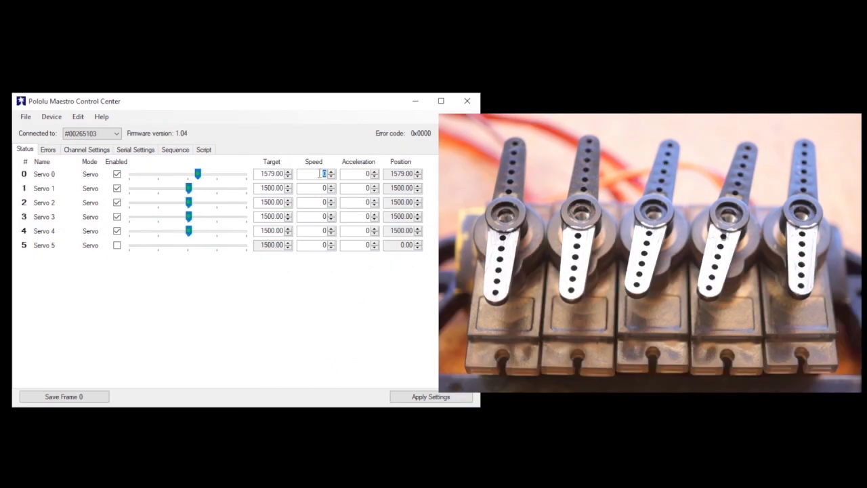
# - Test Servo 0's motion, set its acceleration to 5, and test the slider again
pyautogui.moveTo(197, 179)
pyautogui.mouseDown()
pyautogui.moveTo(176, 178)
pyautogui.moveTo(223, 180)
pyautogui.moveTo(166, 176)
pyautogui.moveTo(229, 188)
pyautogui.moveTo(191, 174)
pyautogui.mouseUp()
pyautogui.doubleClick(360, 172)
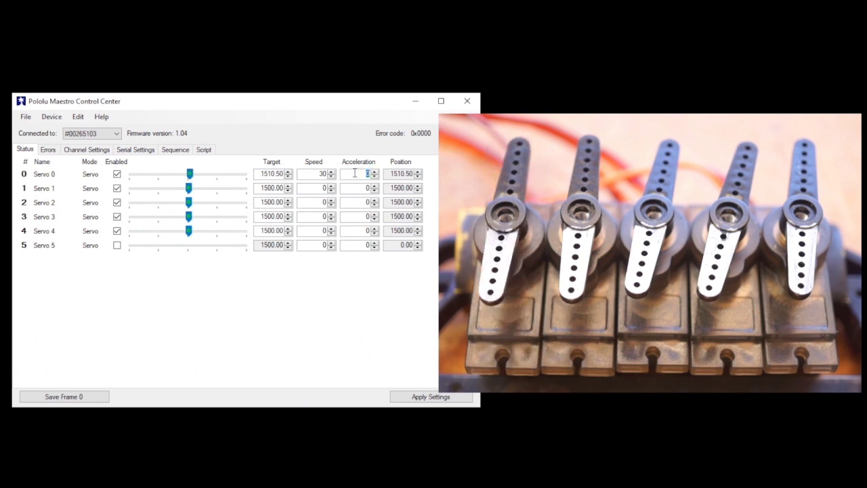
pyautogui.write('5')
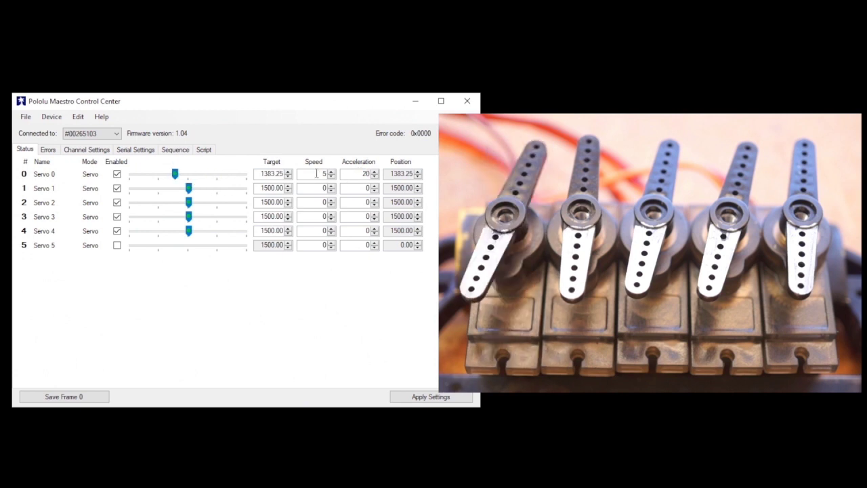
pyautogui.moveTo(175, 173)
pyautogui.mouseDown()
pyautogui.moveTo(236, 187)
pyautogui.moveTo(170, 177)
pyautogui.mouseUp()
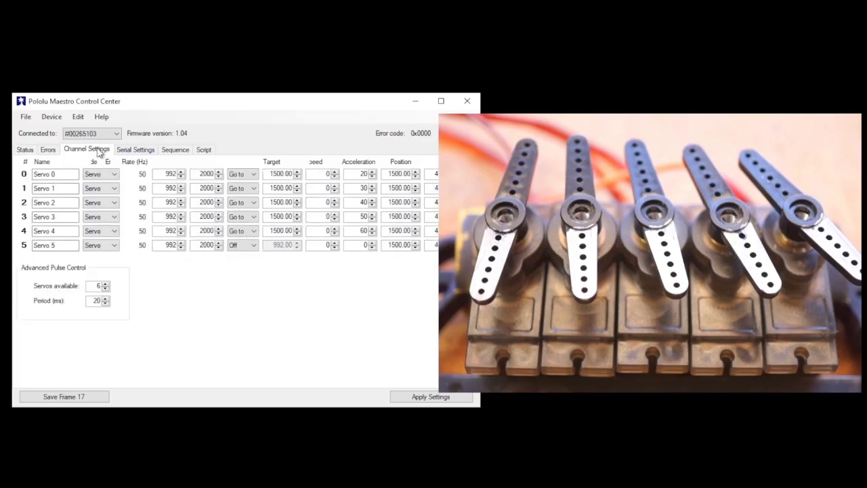
# - Enter the servo speeds 50, 40, 30, 20 and 10, starting with Servo 0, and apply them
pyautogui.doubleClick(321, 174)
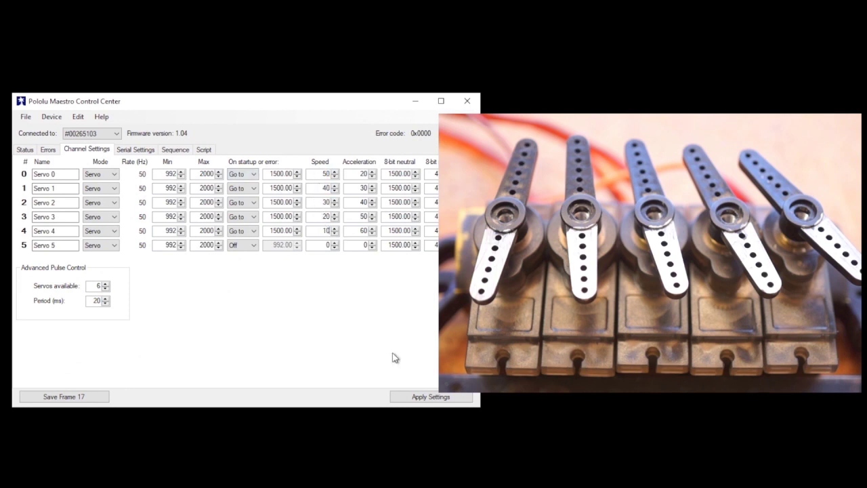
pyautogui.click(414, 397)
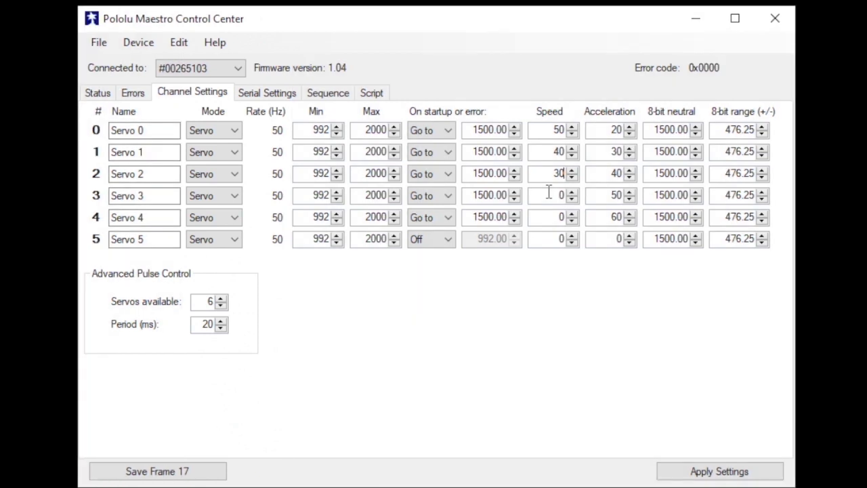
pyautogui.click(697, 474)
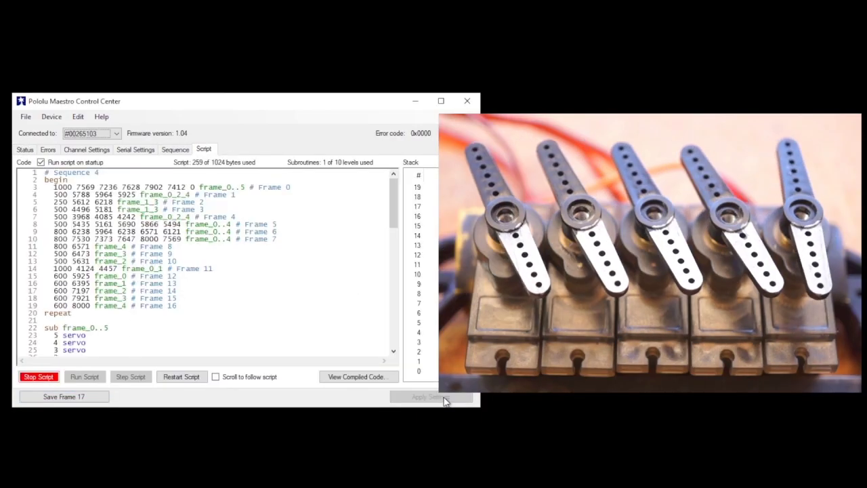
# - Apply settings so the Sequence 4 script is saved to the Maestro and starts running
pyautogui.click(444, 398)
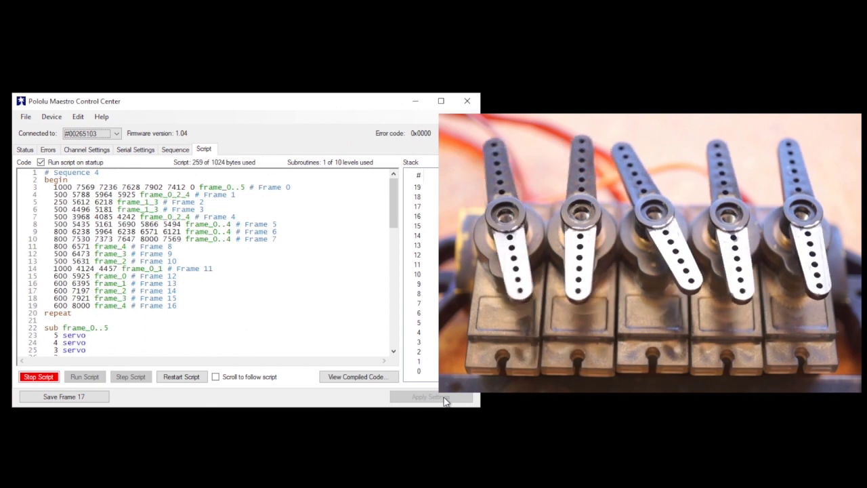